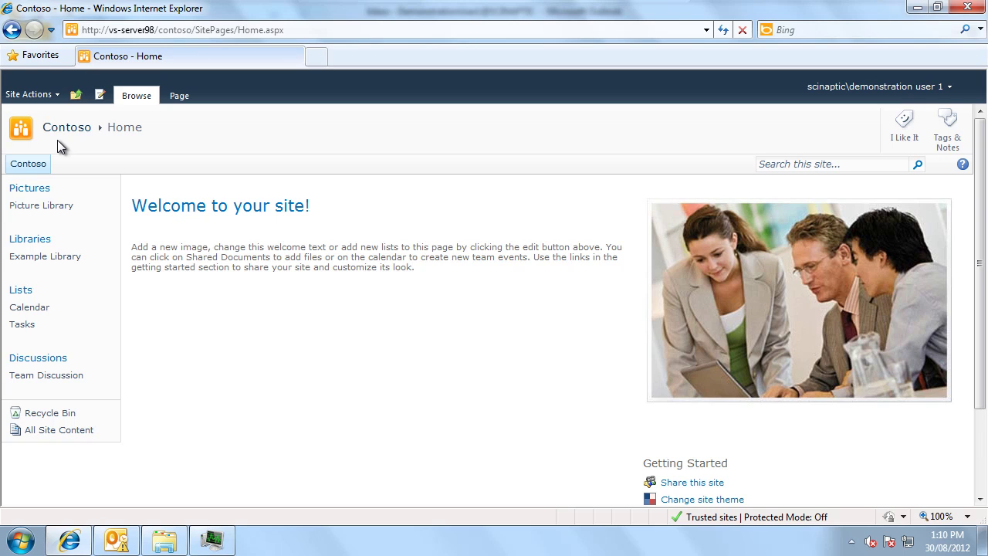
# Step: Open Example Library > Project 0001 > 0010. Contracts and switch to the By Client view
pyautogui.click(70, 259)
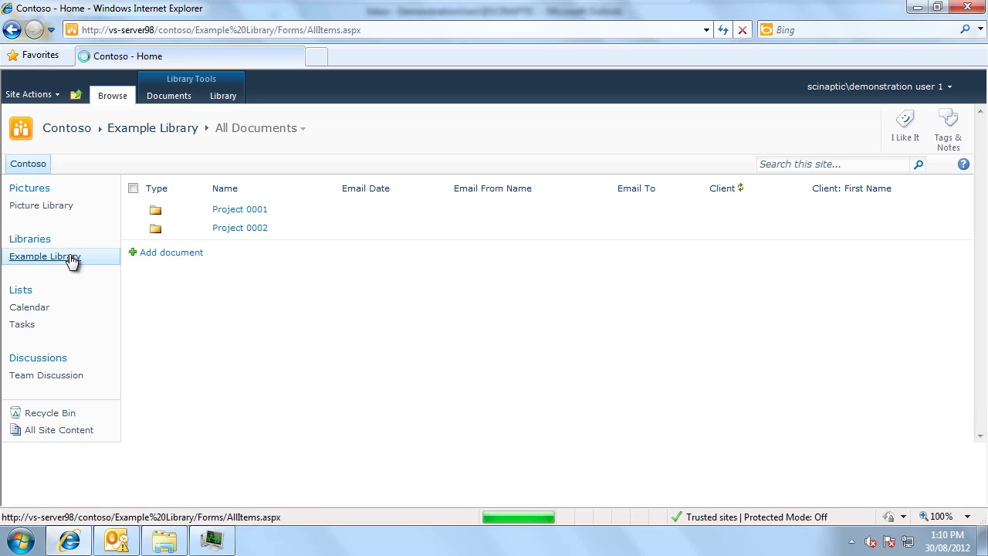
pyautogui.click(155, 219)
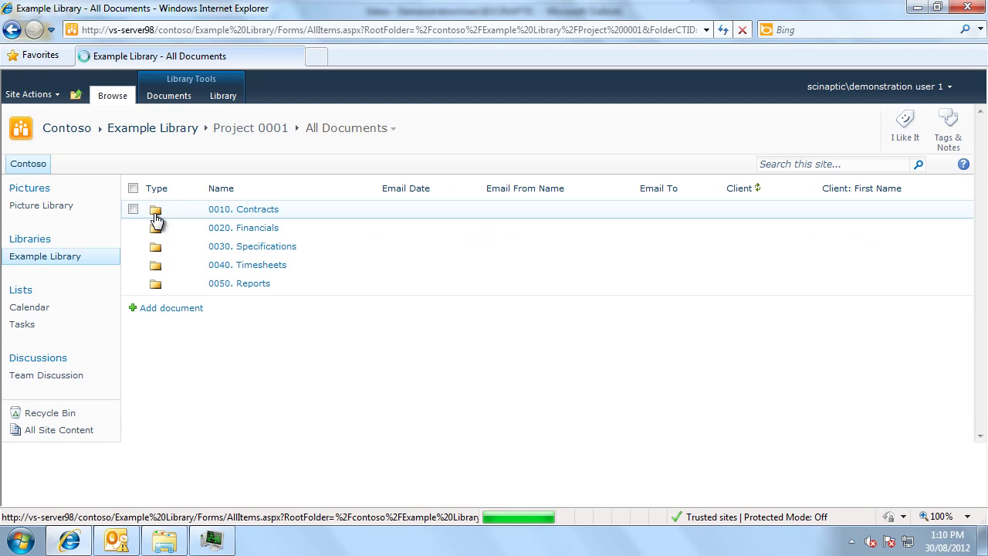
pyautogui.click(156, 219)
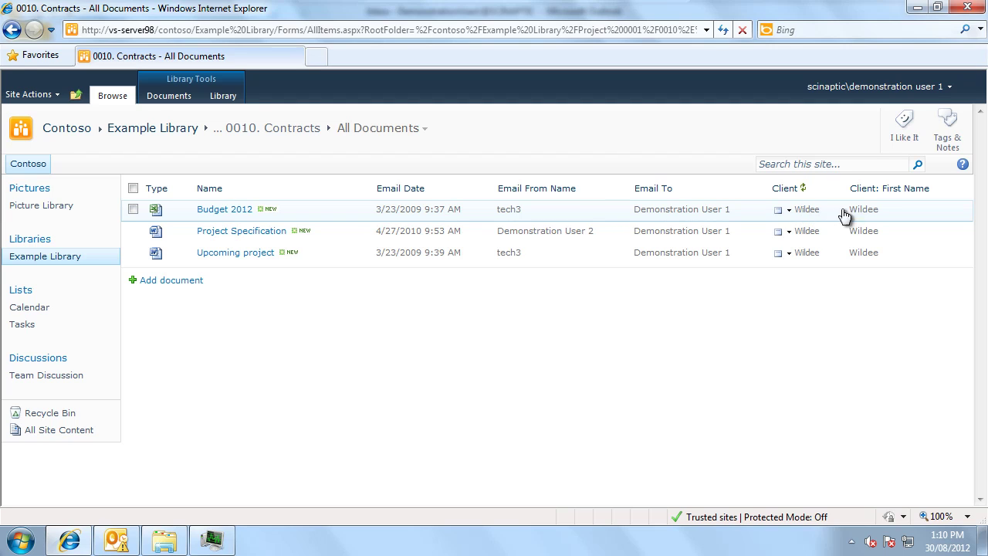
pyautogui.click(427, 131)
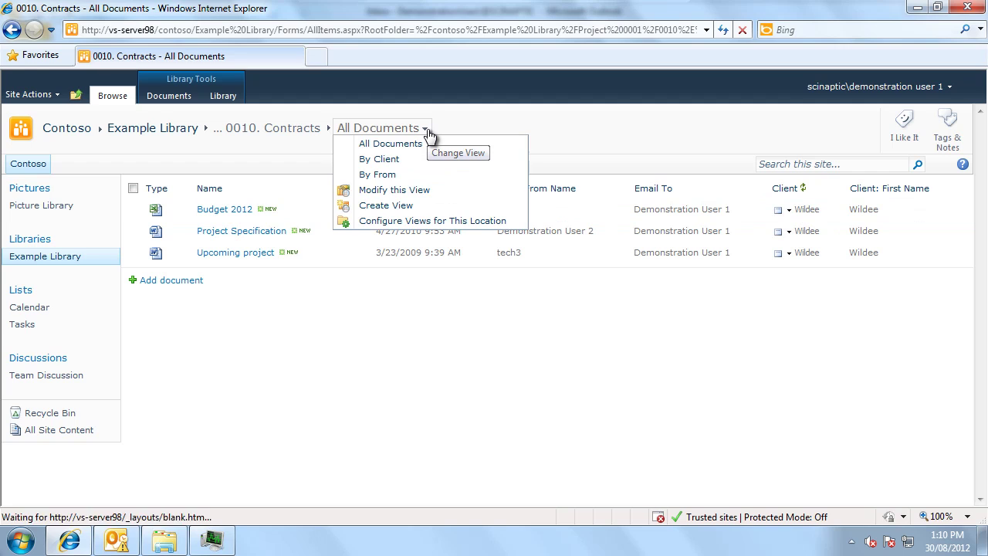
pyautogui.click(427, 159)
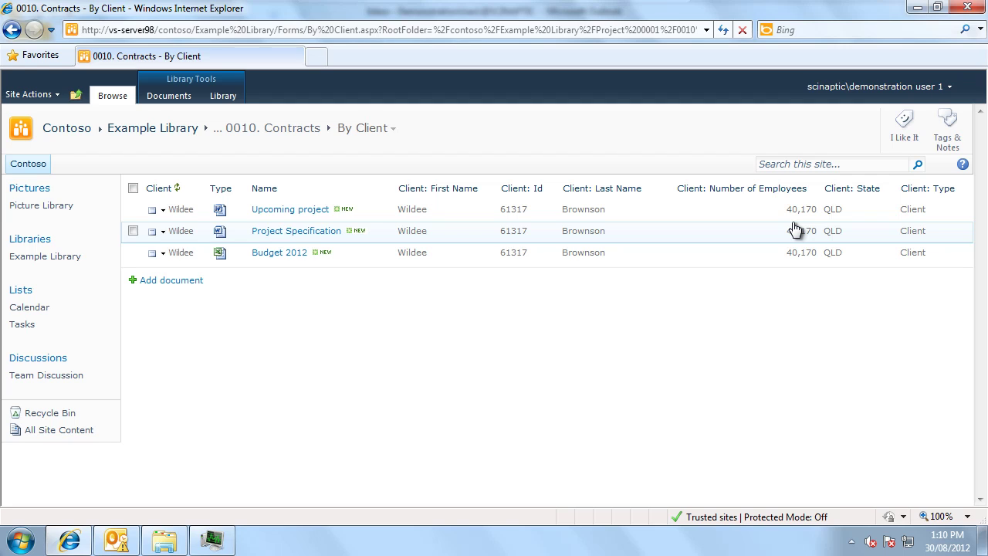
# Step: Copy three selected inbox emails onto Example Library (Home\Contoso) in Outlook's navigation pane
pyautogui.click(119, 539)
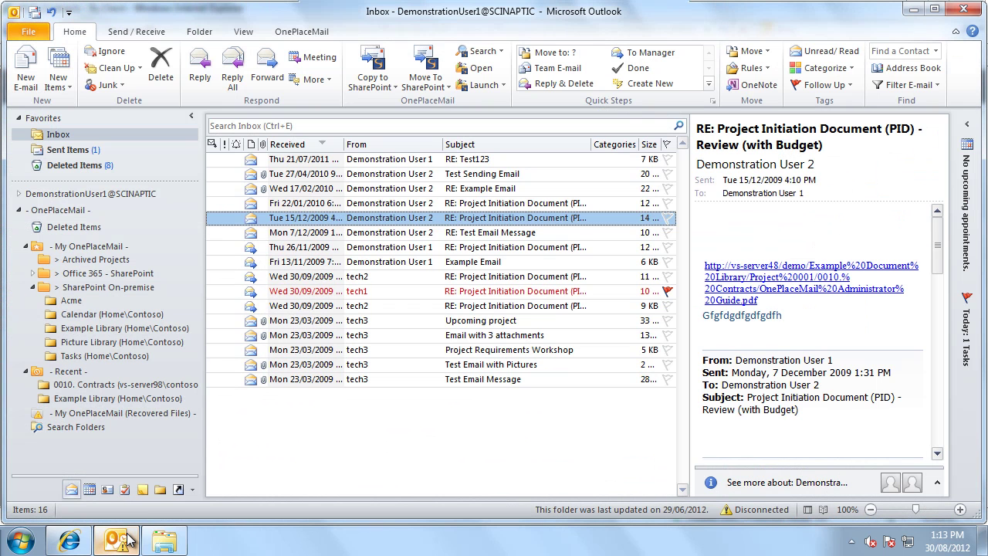
pyautogui.keyDown('shift'); pyautogui.click(378, 248); pyautogui.keyUp('shift')
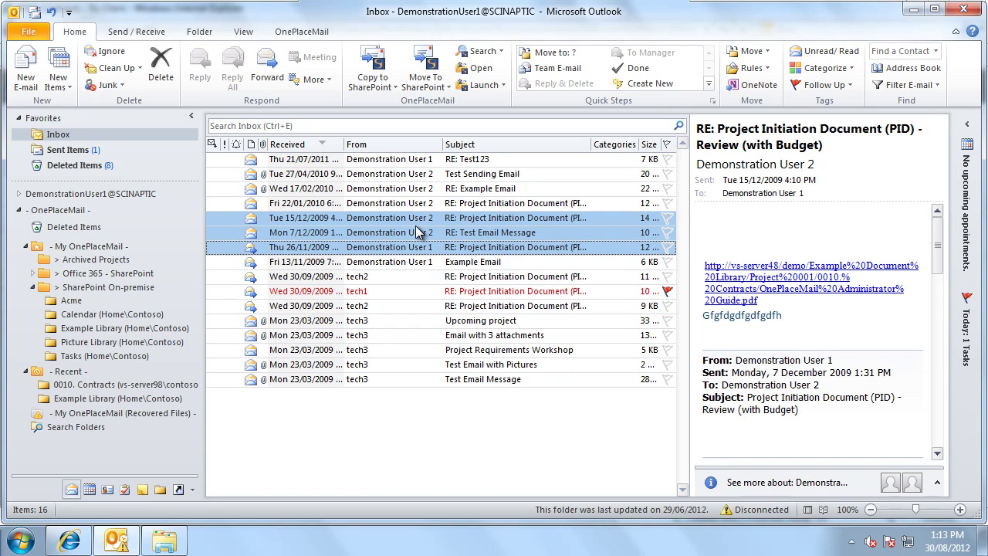
pyautogui.moveTo(413, 232); pyautogui.dragTo(100, 332)
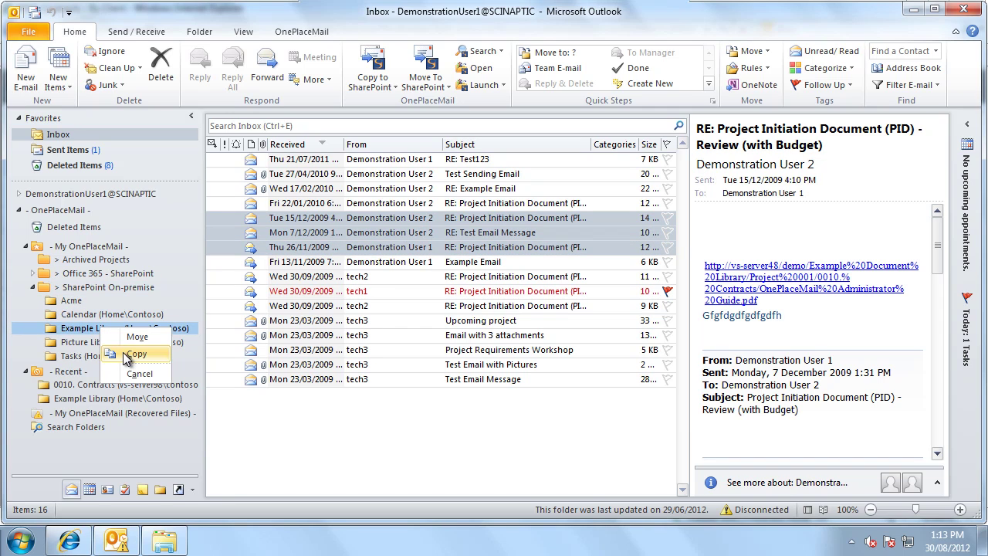
pyautogui.click(125, 355)
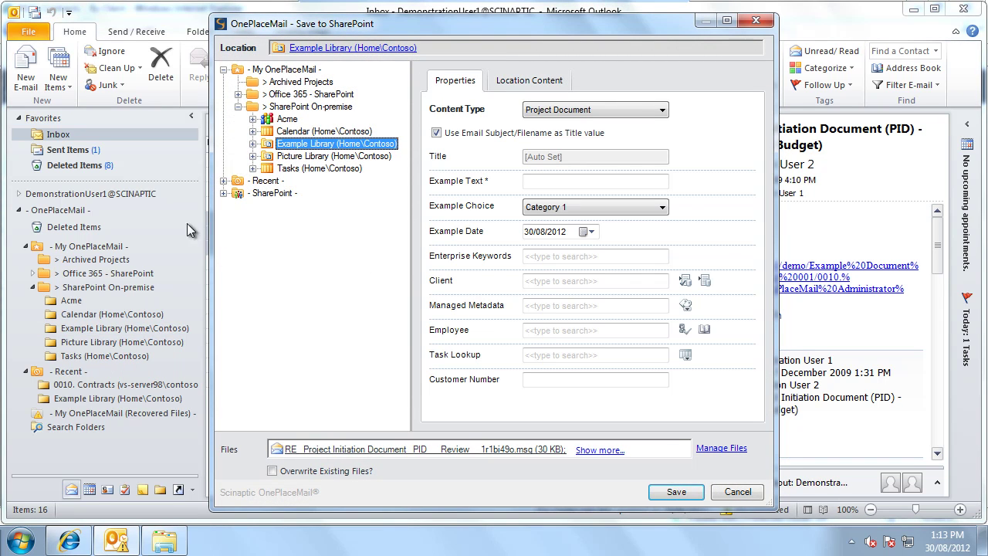
# Step: Choose 0010. Contracts under Example Library > Project 0001 as the save location
pyautogui.click(252, 144)
pyautogui.click(267, 156)
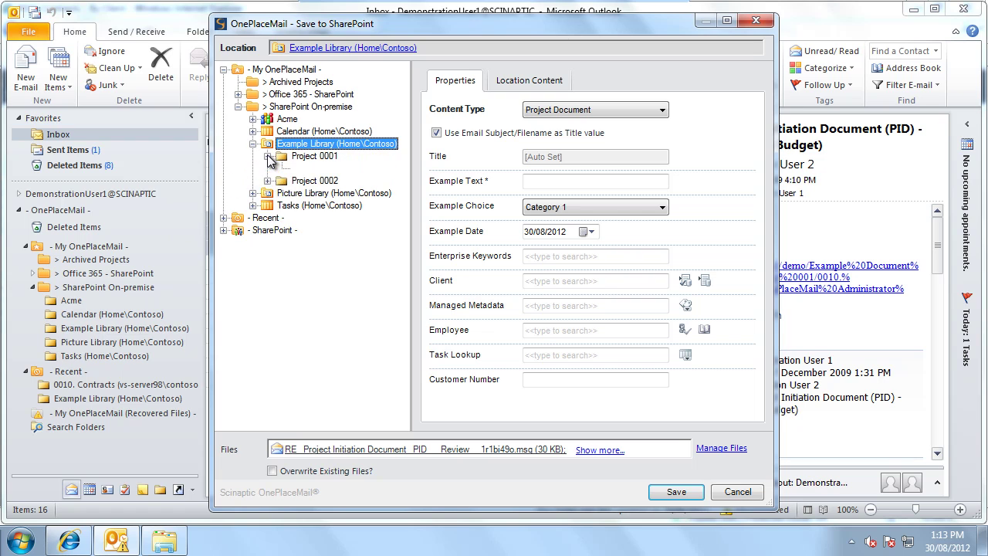
pyautogui.click(297, 168)
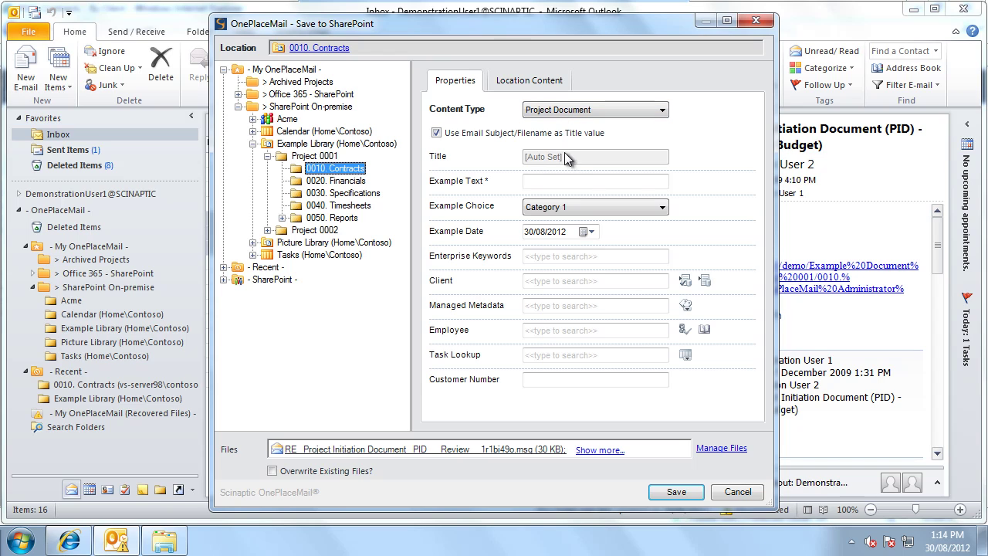
# Step: Set the Example Text property to 'Example BCS'
pyautogui.click(565, 179)
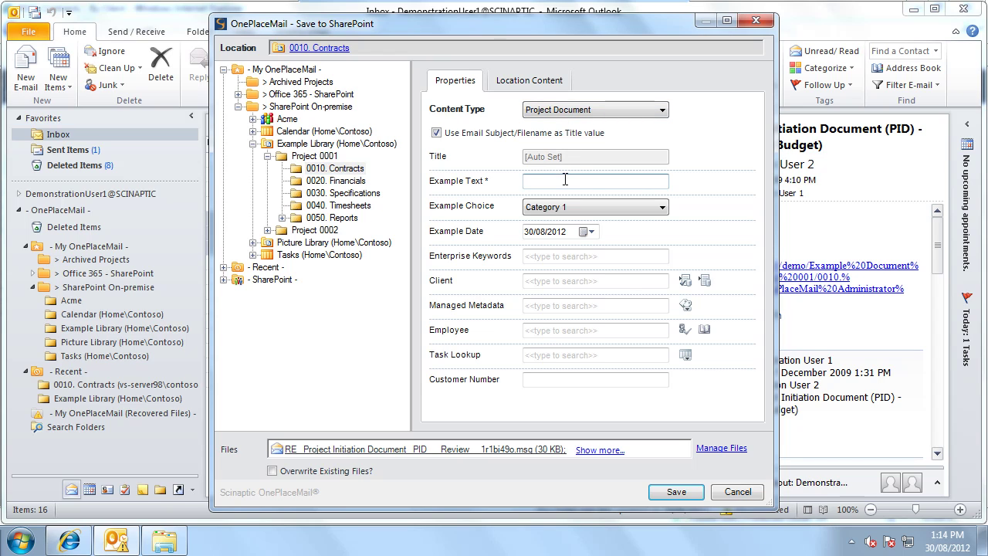
pyautogui.write('Example BCS')
pyautogui.click(555, 283)
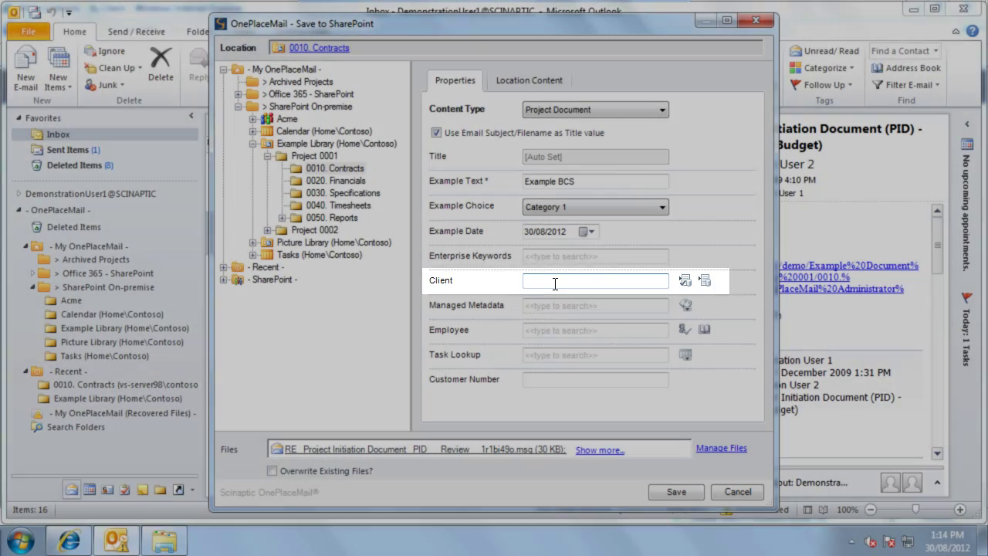
# Step: Type a client's last name in Client, check it, and pick the first matching client
pyautogui.write('Fox')
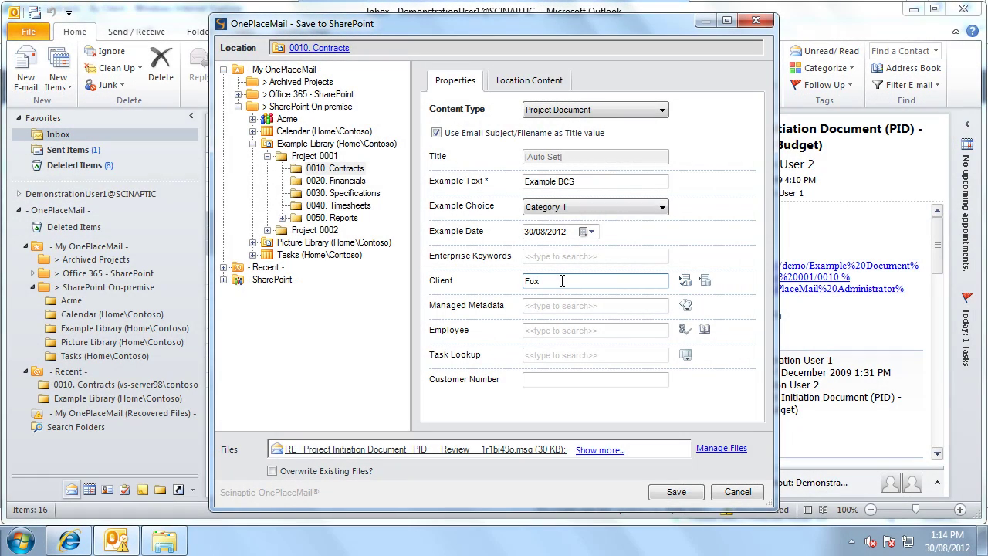
pyautogui.click(684, 283)
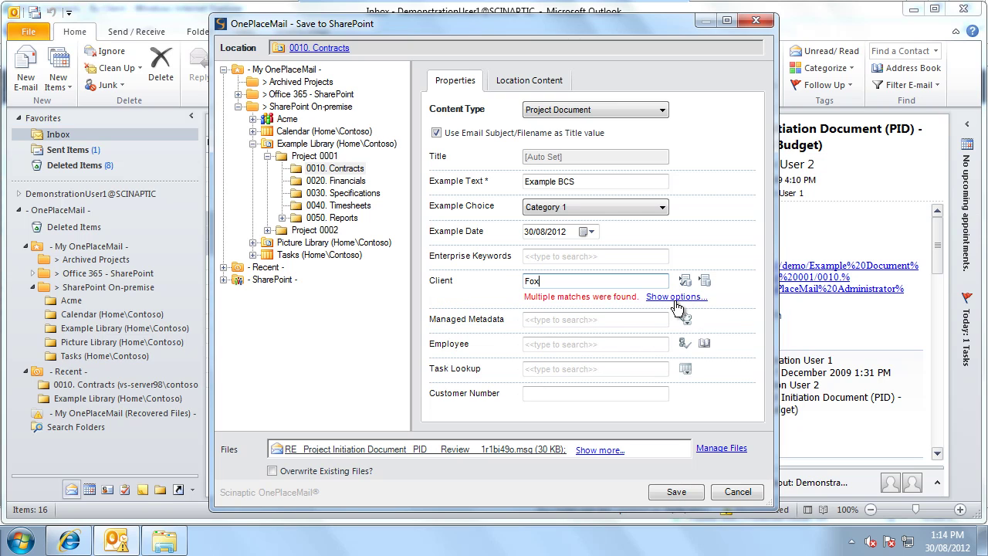
pyautogui.click(675, 301)
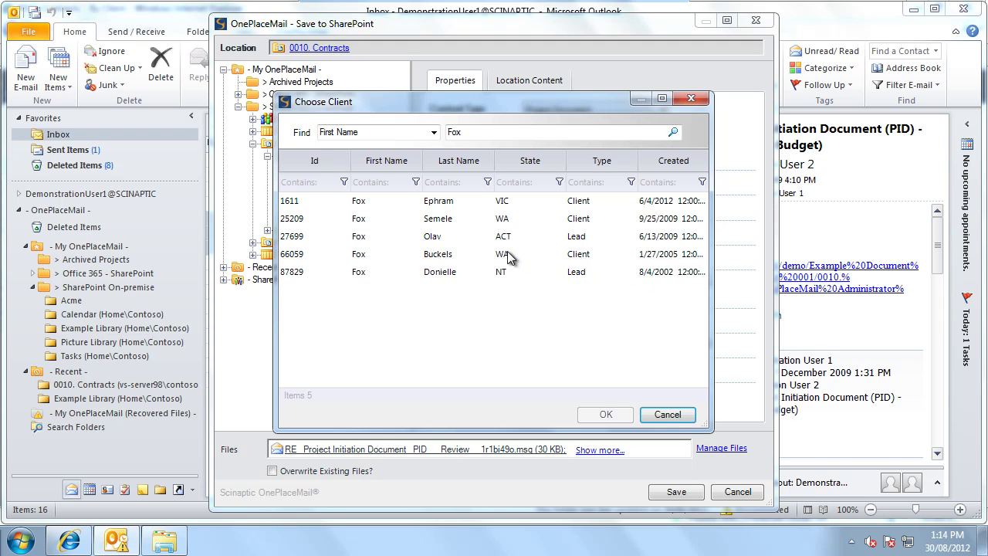
pyautogui.click(440, 204)
pyautogui.click(589, 413)
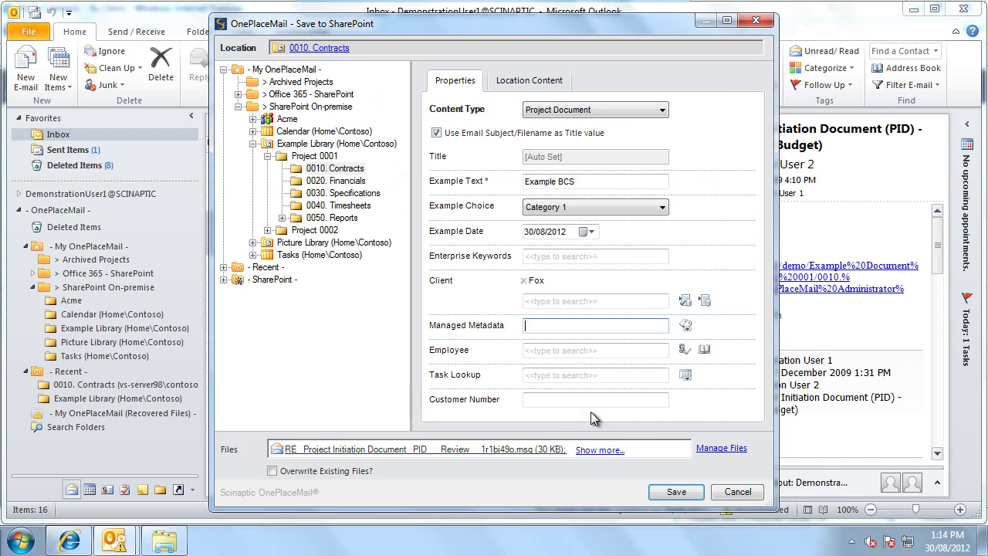
# Step: Replace the client via the Choose Client lookup, searching by last name and first name, picking the NSW lead
pyautogui.click(704, 303)
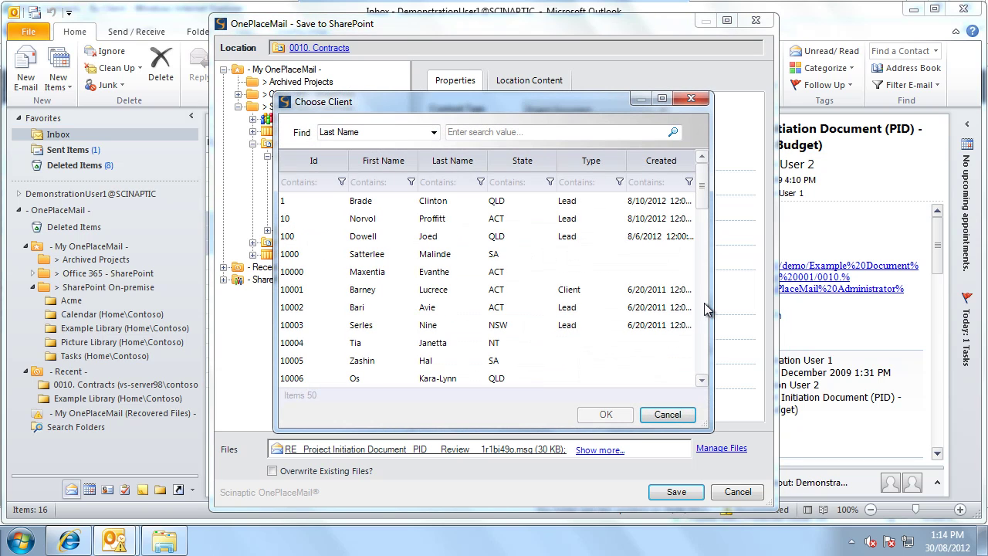
pyautogui.click(473, 133)
pyautogui.write('brown')
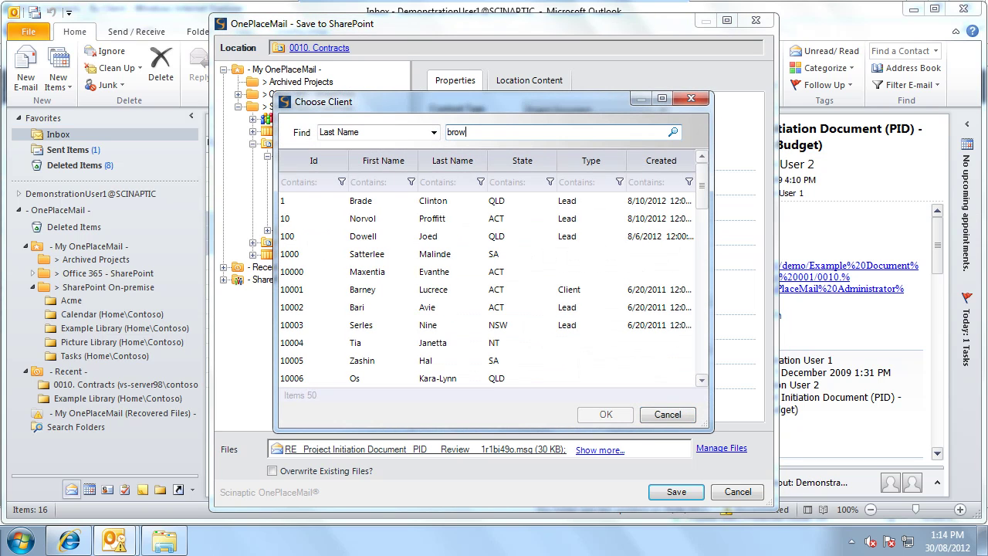
pyautogui.click(393, 183)
pyautogui.write('re')
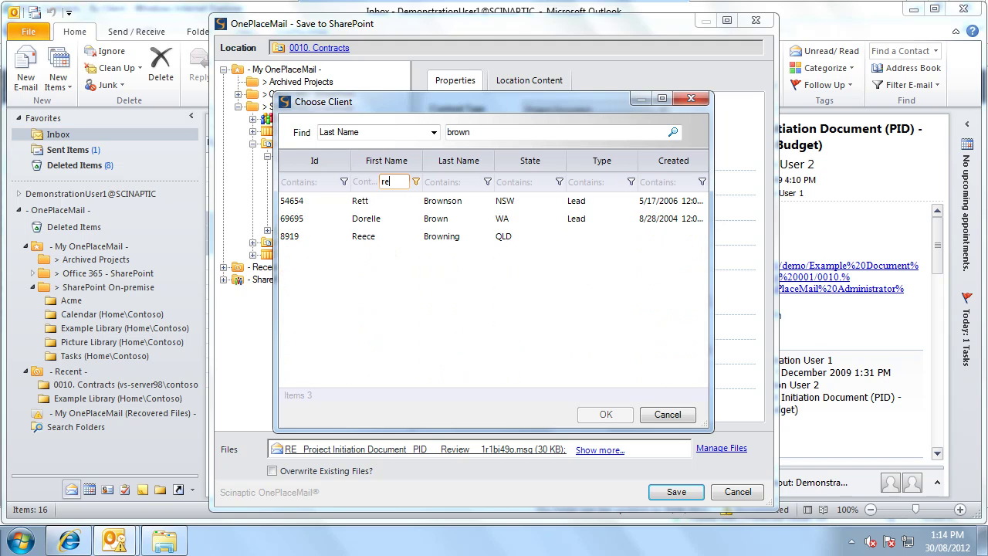
pyautogui.click(382, 203)
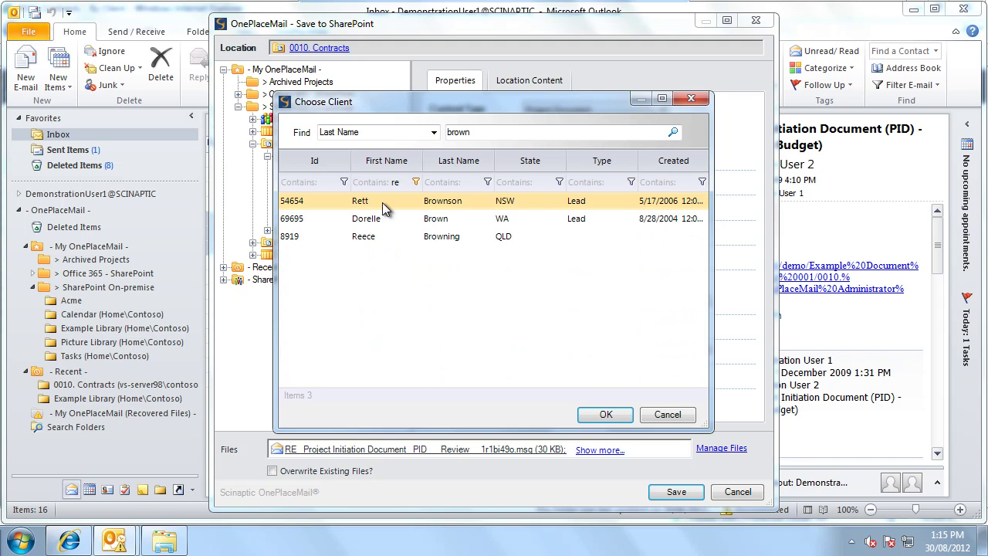
pyautogui.click(606, 414)
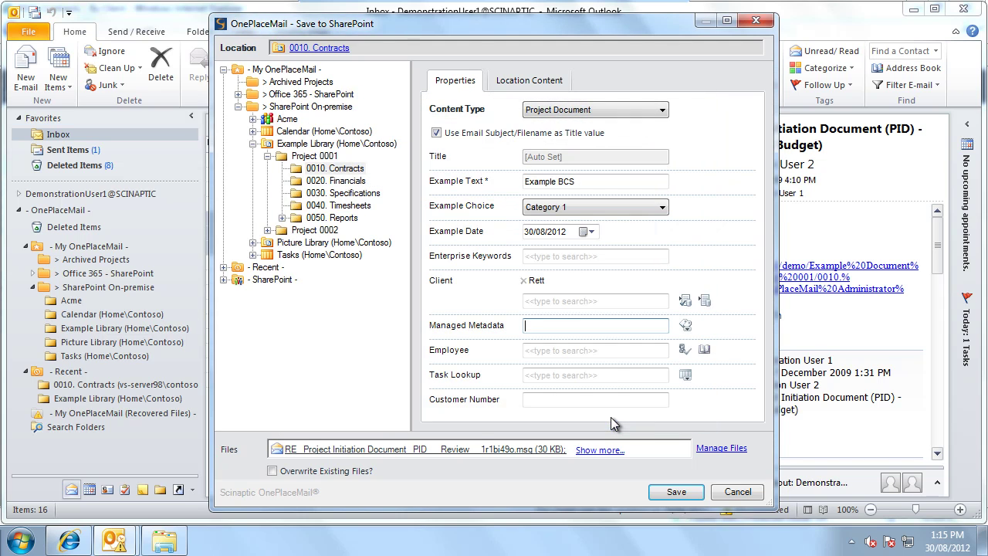
# Step: Save the three emails, then drag both attachments of 'Email with 3 attachments' onto 0010. Contracts
pyautogui.click(668, 493)
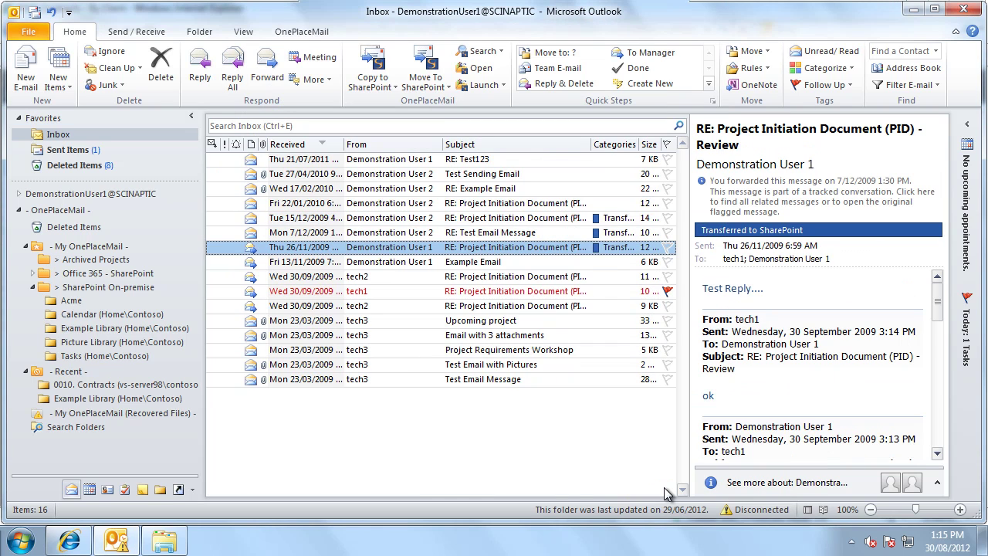
pyautogui.click(391, 338)
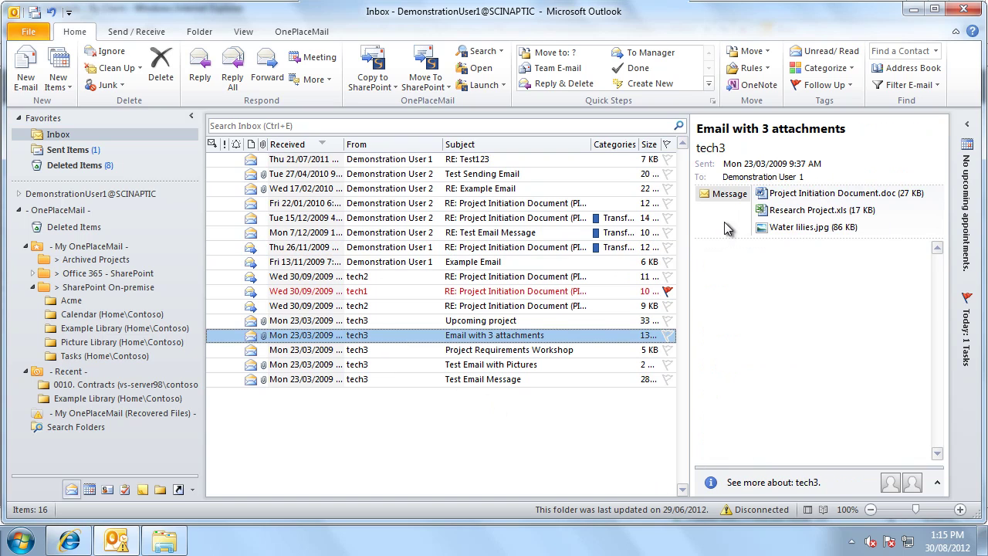
pyautogui.click(774, 194)
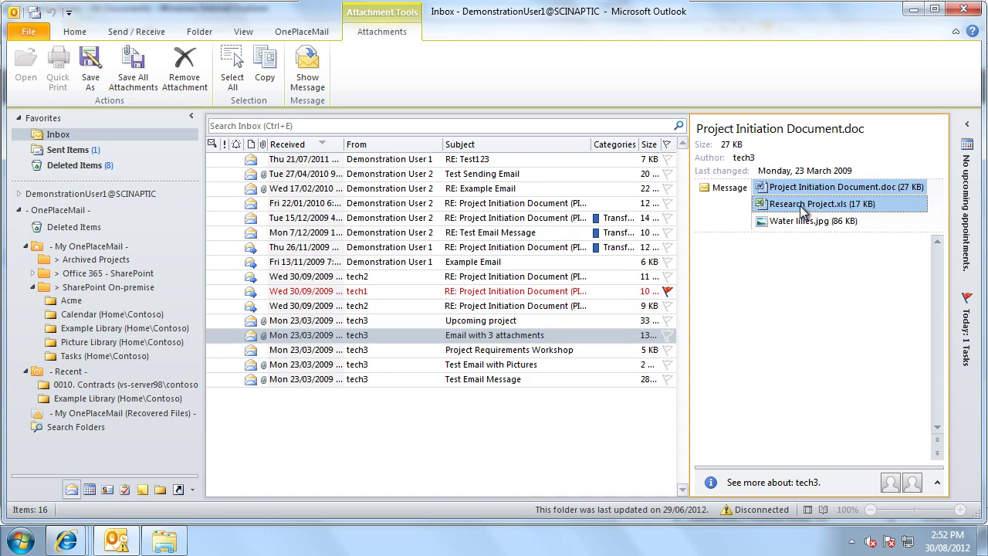
pyautogui.moveTo(803, 208); pyautogui.dragTo(163, 383)
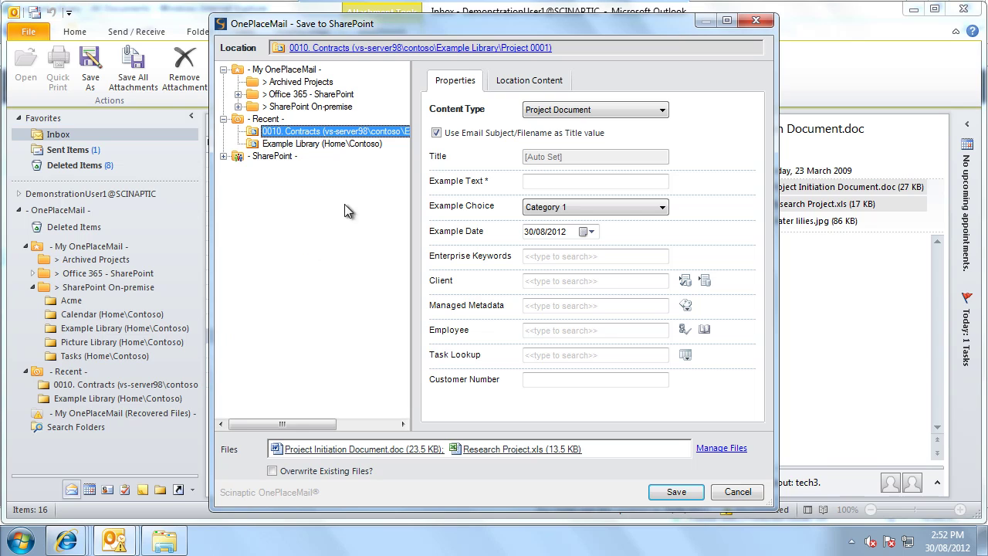
# Step: Make the existing RE_ Project Initiation email's properties the defaults for the attachments
pyautogui.click(525, 81)
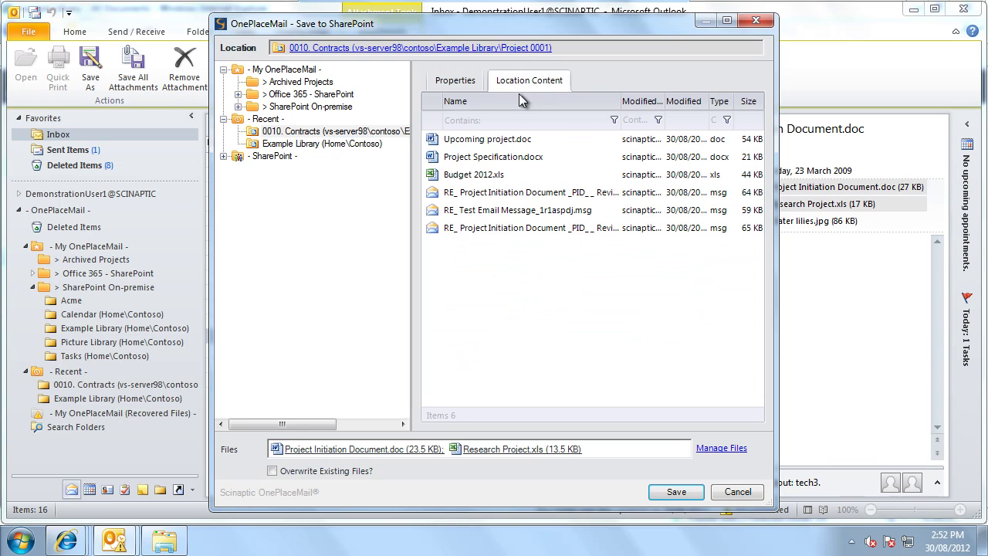
pyautogui.rightClick(471, 192)
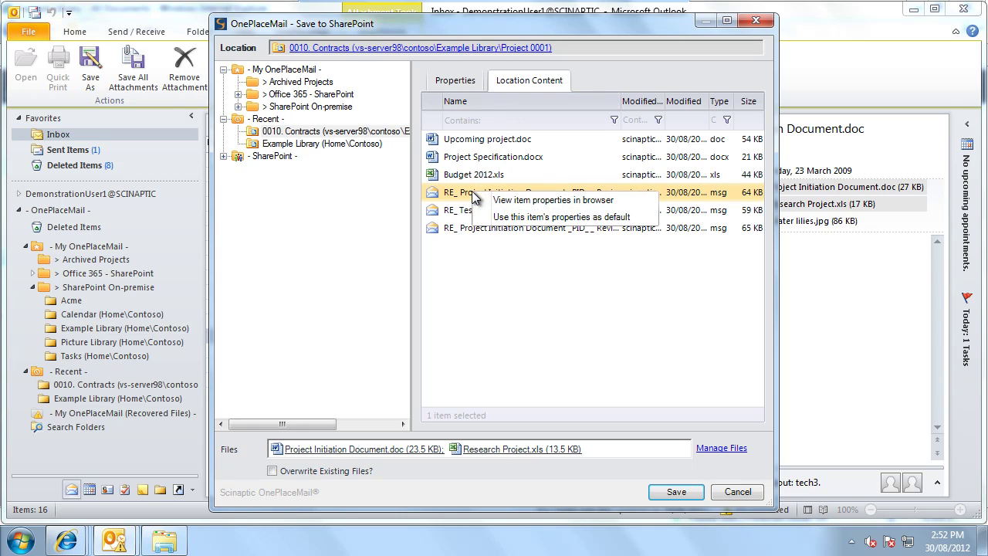
pyautogui.click(505, 218)
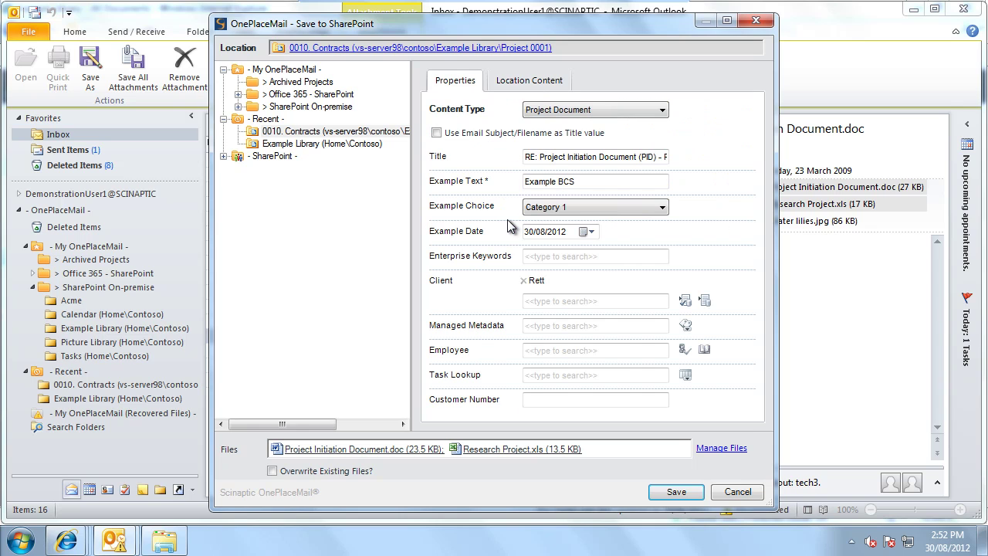
# Step: Set the Client field by looking up client IDs, then save both attachments to SharePoint
pyautogui.click(526, 302)
pyautogui.write('10001')
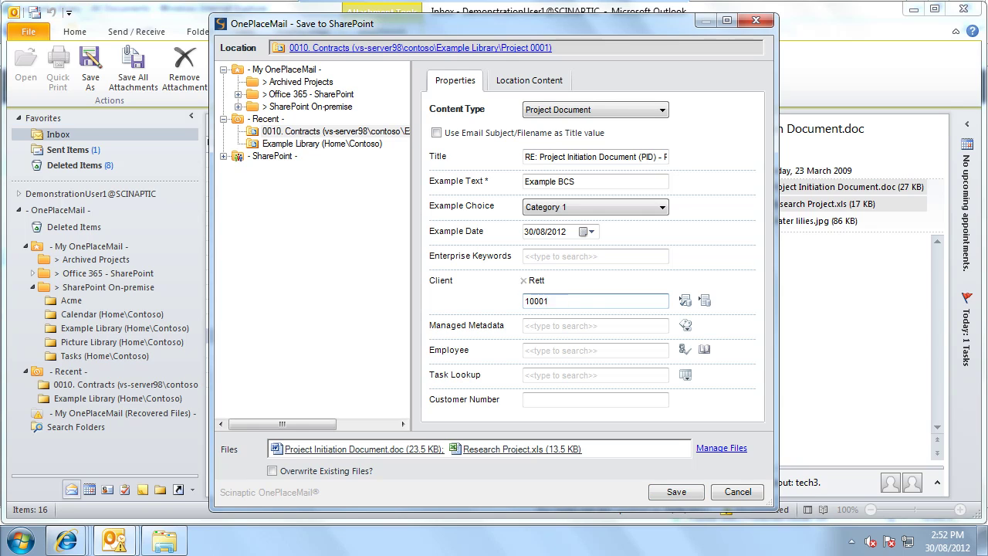
pyautogui.press('Return')
pyautogui.write('10002')
pyautogui.press('Return')
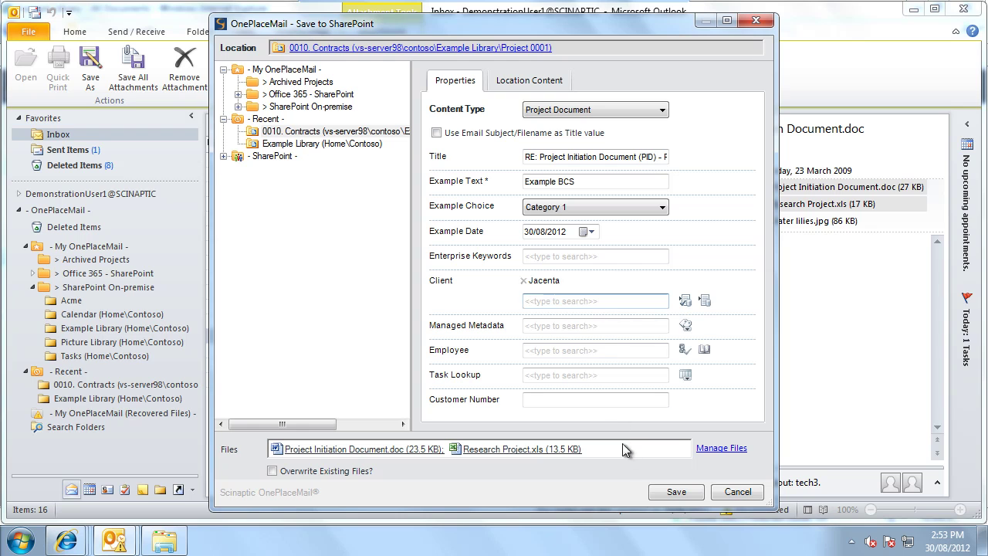
pyautogui.click(655, 494)
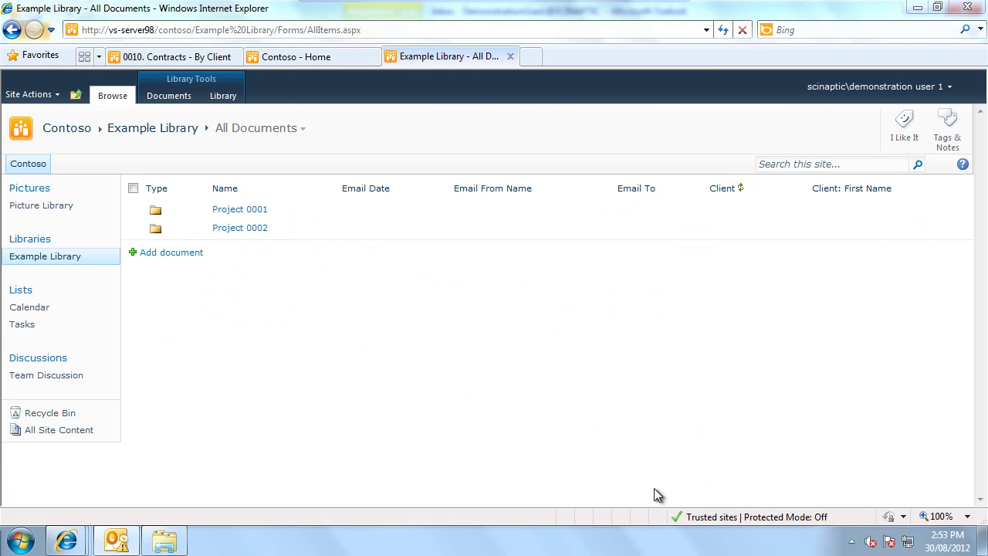
# Step: Open Project 0001 > 0010. Contracts and show the By Client view of its eight items
pyautogui.click(155, 211)
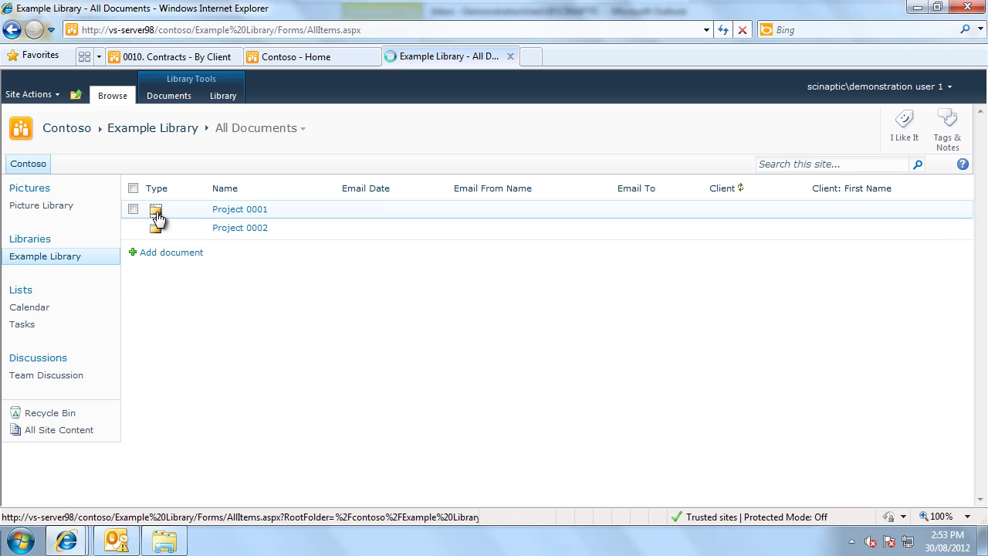
pyautogui.click(156, 213)
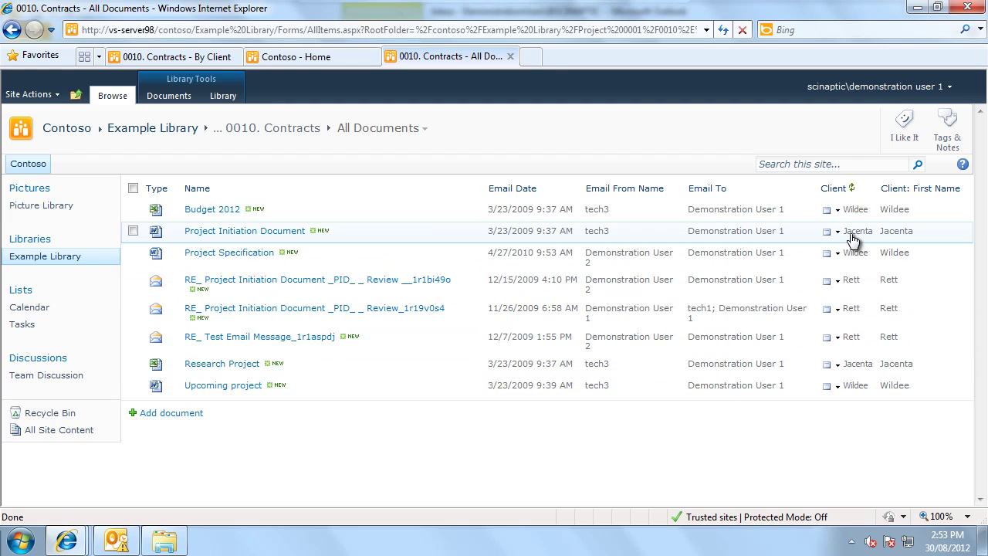
pyautogui.click(428, 134)
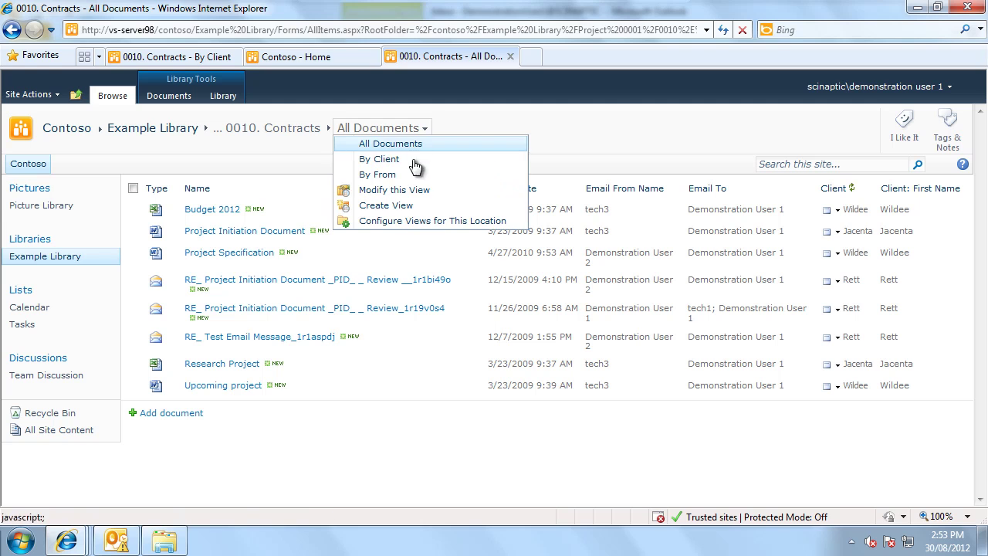
pyautogui.click(414, 163)
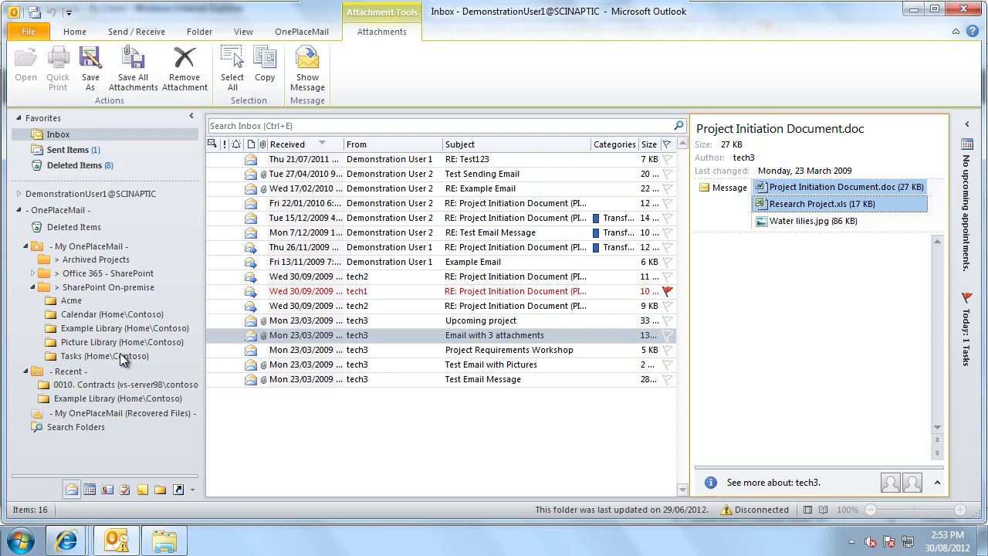
# Step: Show the 0010. Contracts library in Outlook using the By Client view
pyautogui.click(98, 385)
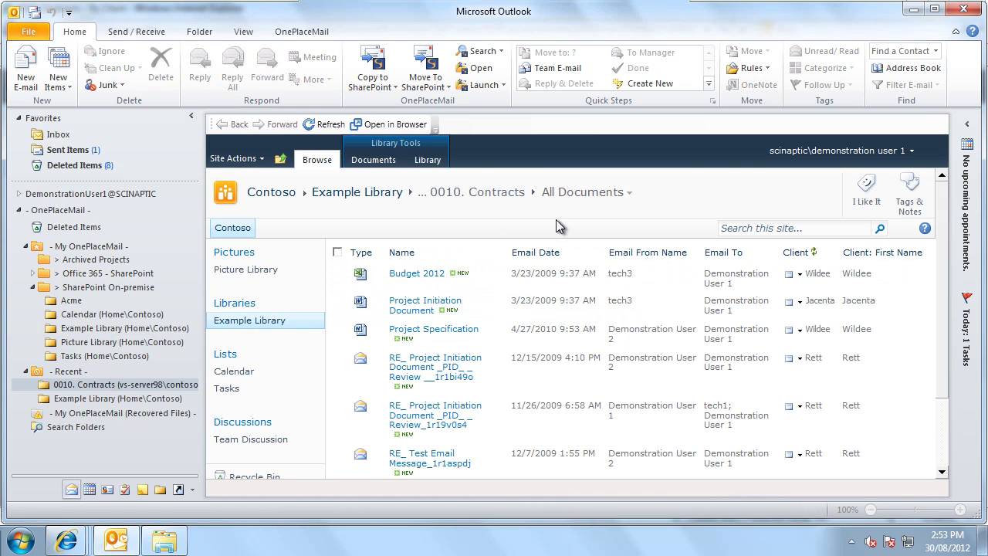
pyautogui.click(629, 196)
pyautogui.click(606, 228)
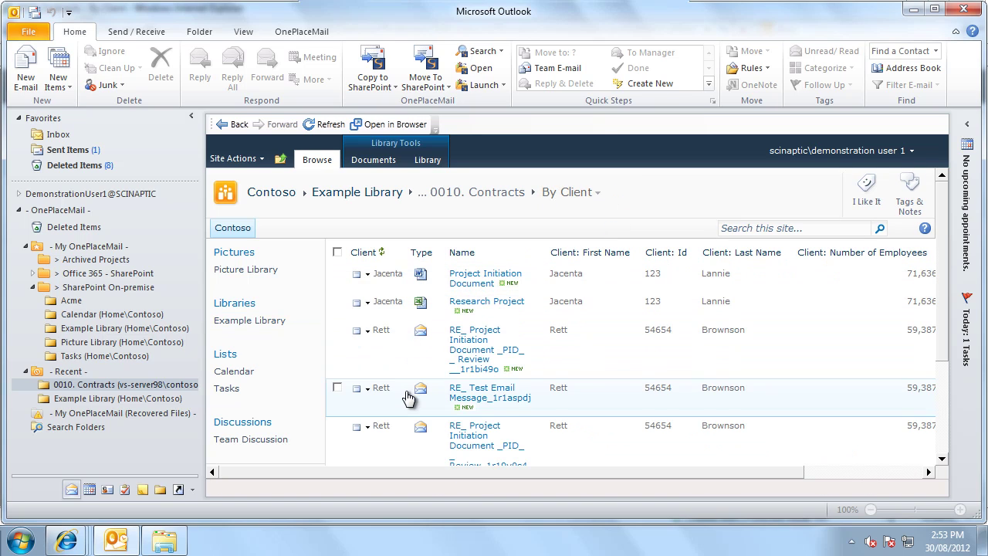
# Step: Review the Project Initiation Document's saved properties, then return to the Inbox
pyautogui.click(543, 279)
pyautogui.click(526, 298)
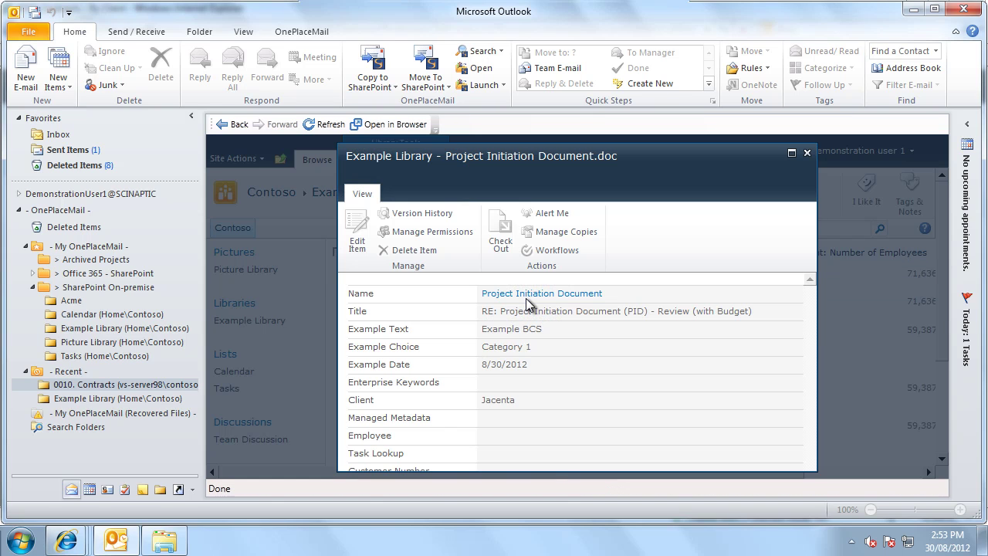
pyautogui.scroll(-6, 526, 298)
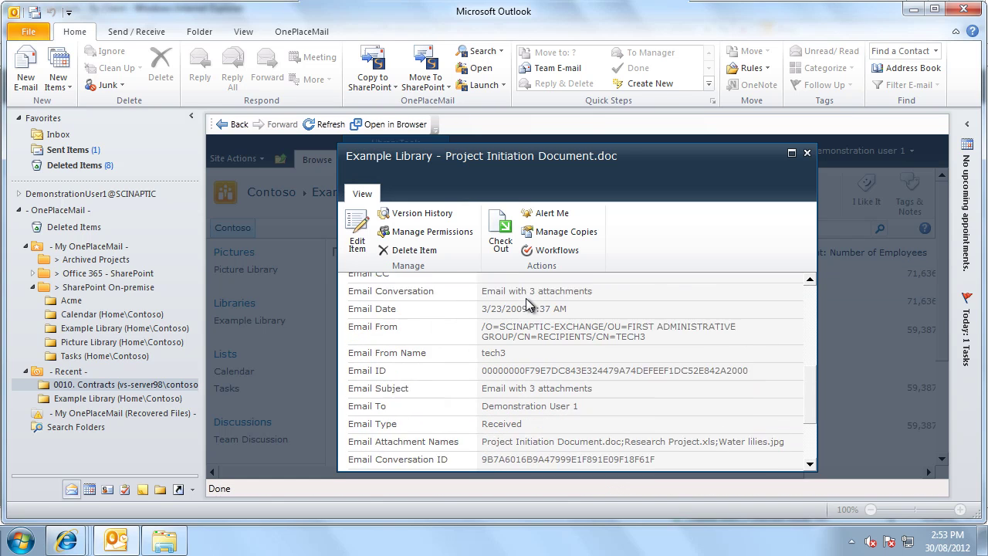
pyautogui.scroll(-3, 528, 301)
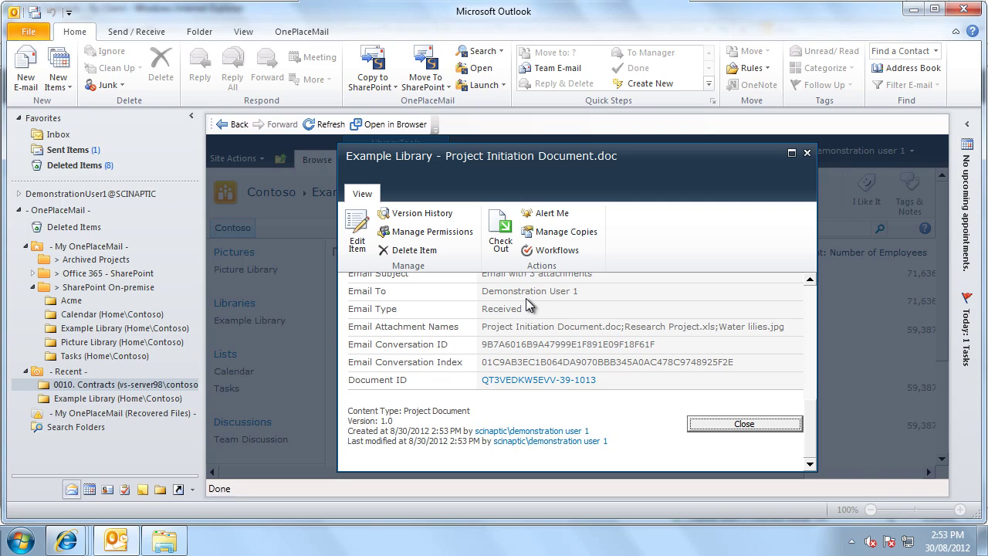
pyautogui.click(725, 424)
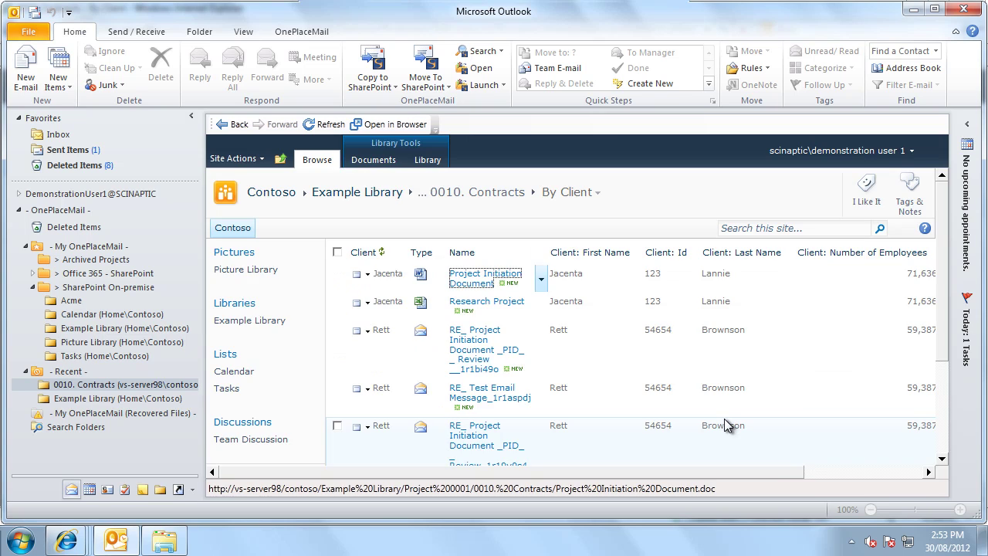
pyautogui.click(57, 135)
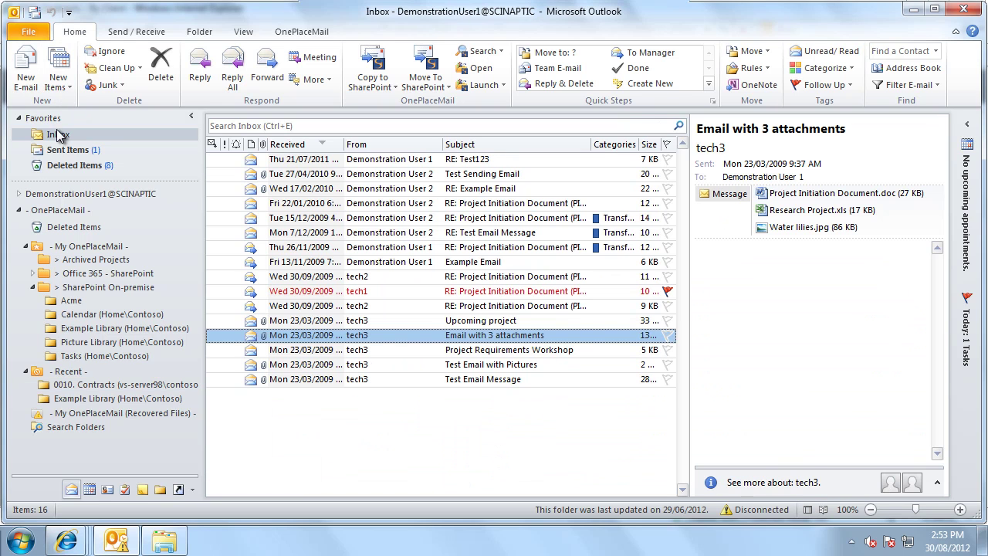
# Step: Switch to Internet Explorer showing the Contoso SharePoint home page
pyautogui.click(66, 541)
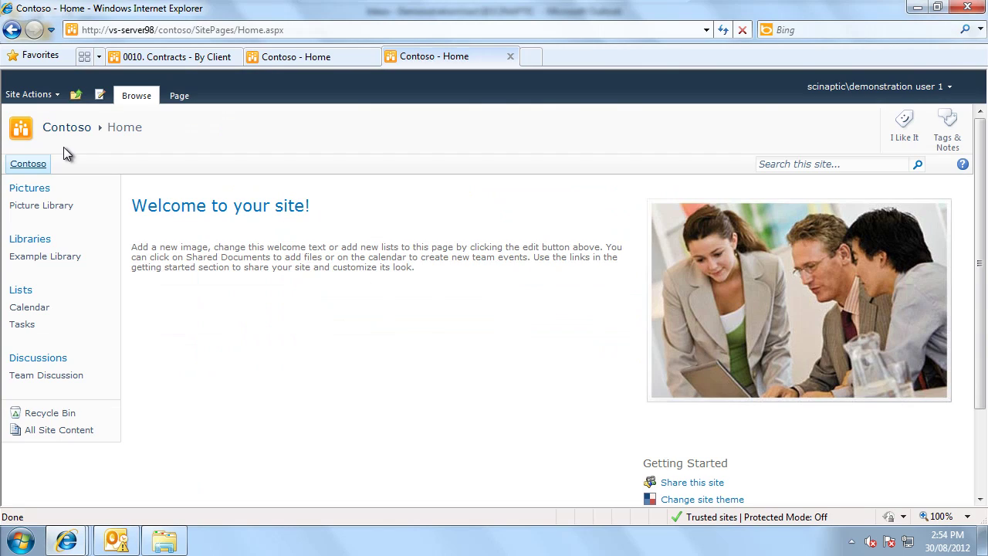